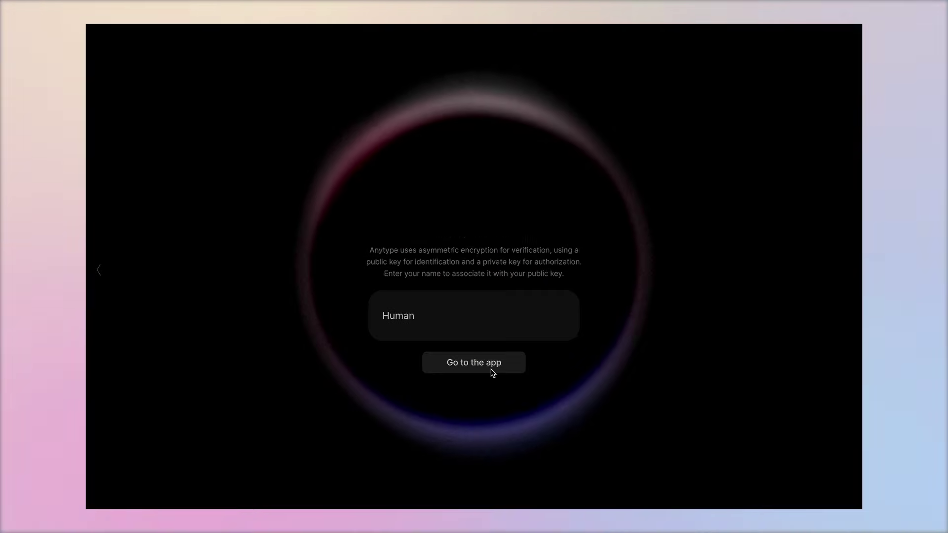
# - Create the Human identity and enter the Planet Earth space with its object graph
pyautogui.click(492, 373)
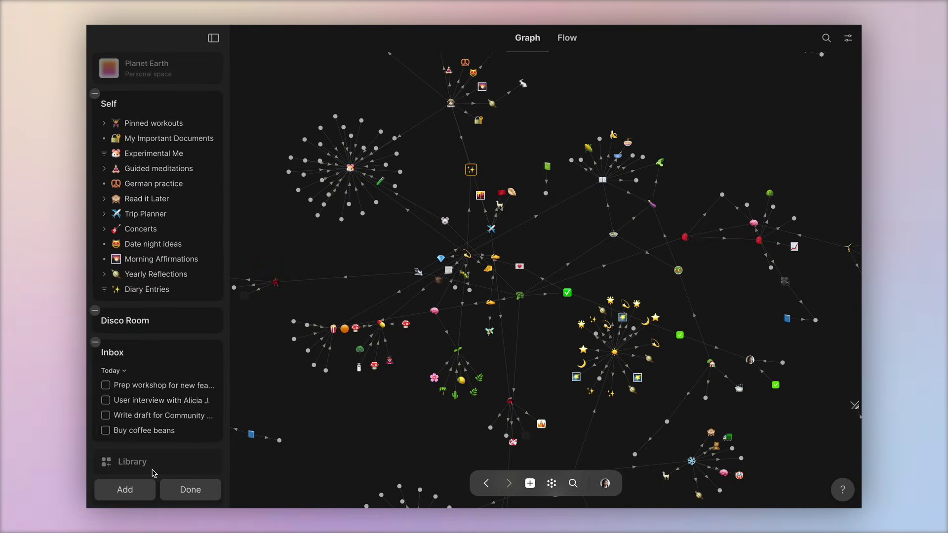
# - Finish the sidebar edit and set the Planet Earth homepage to 'Last opened object'
pyautogui.click(177, 487)
pyautogui.click(199, 74)
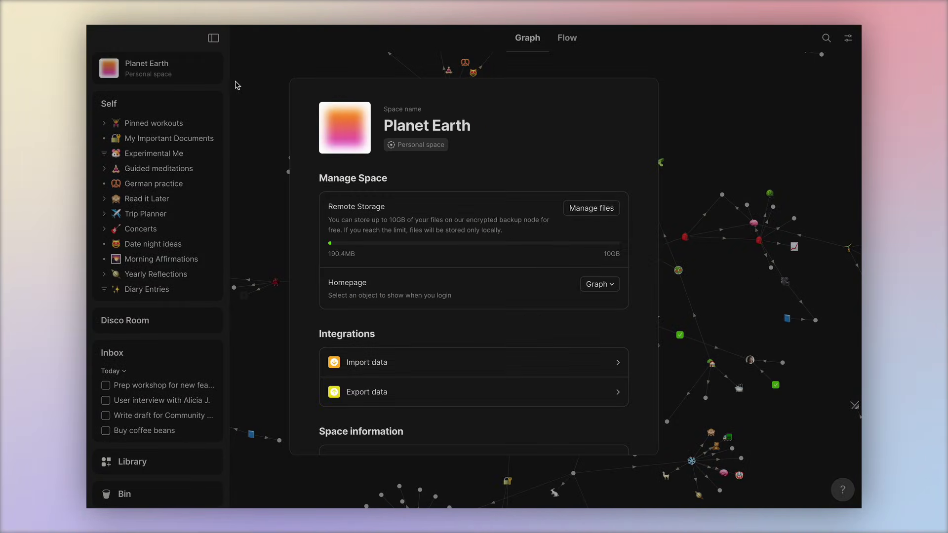
pyautogui.click(597, 286)
pyautogui.click(592, 318)
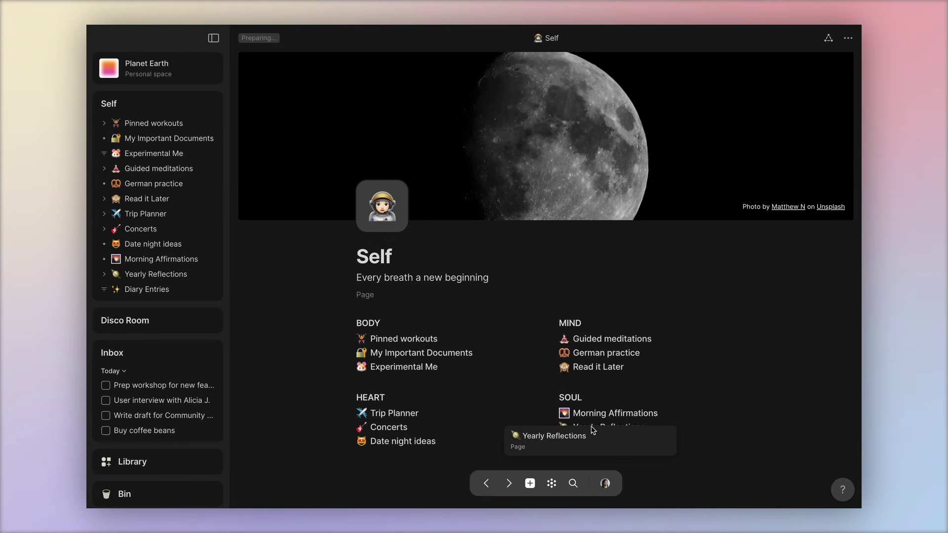
# - Browse from the graph into Disco Room and House Plants, then back to Recipe Book
pyautogui.click(551, 483)
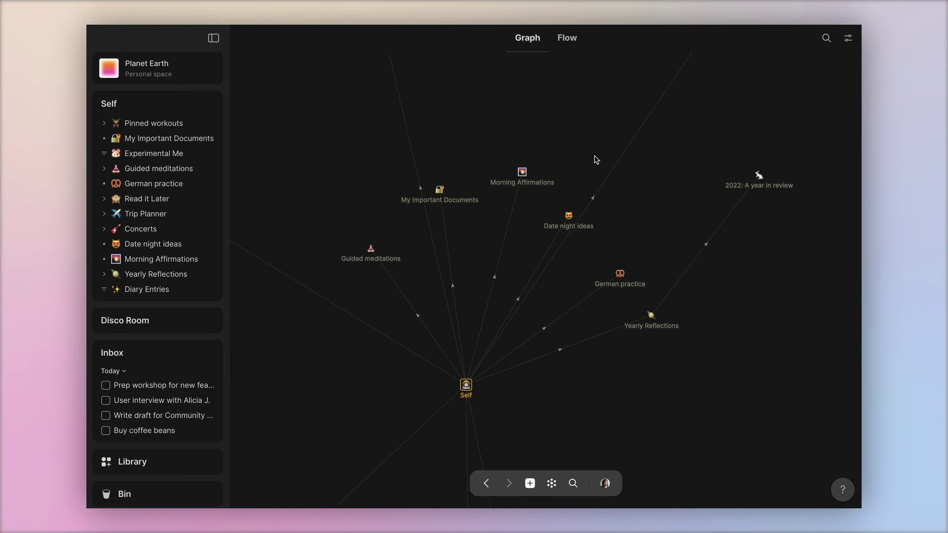
pyautogui.click(467, 387)
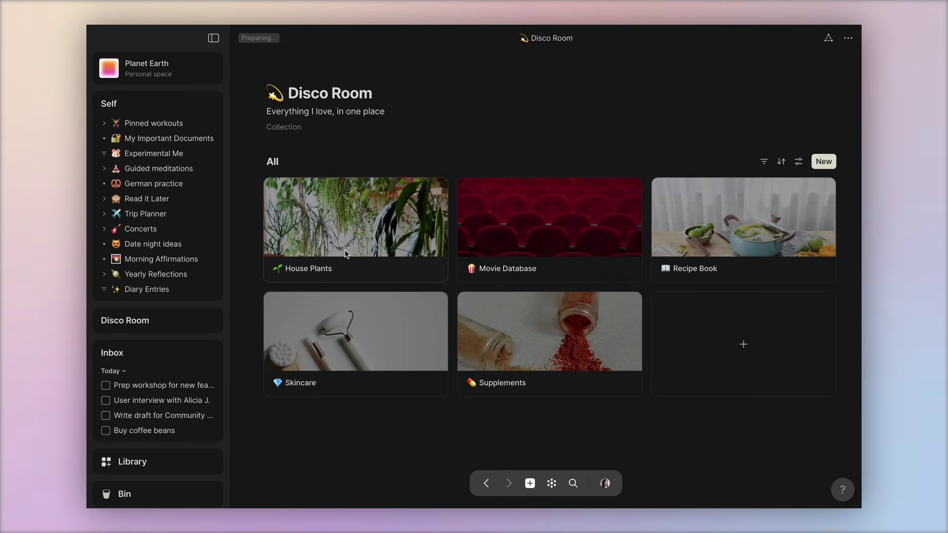
pyautogui.click(344, 255)
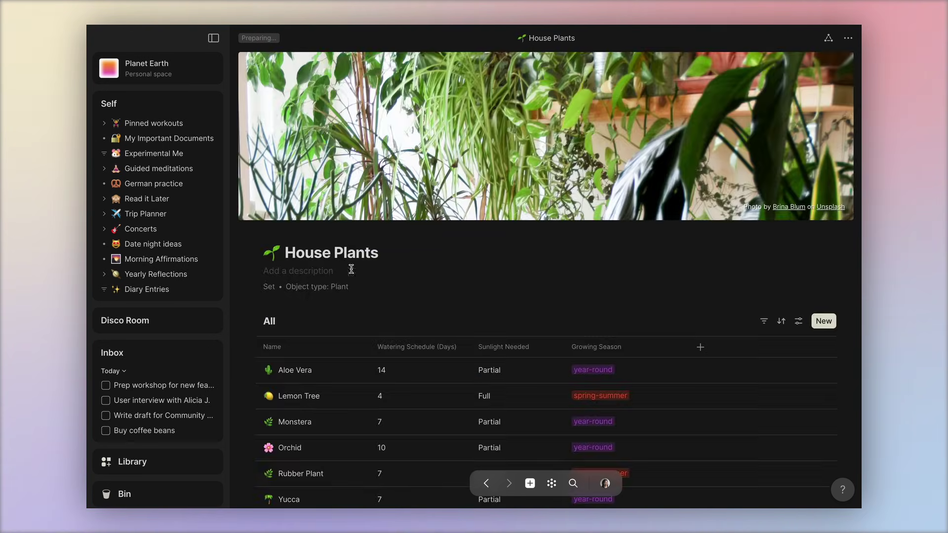
pyautogui.click(486, 482)
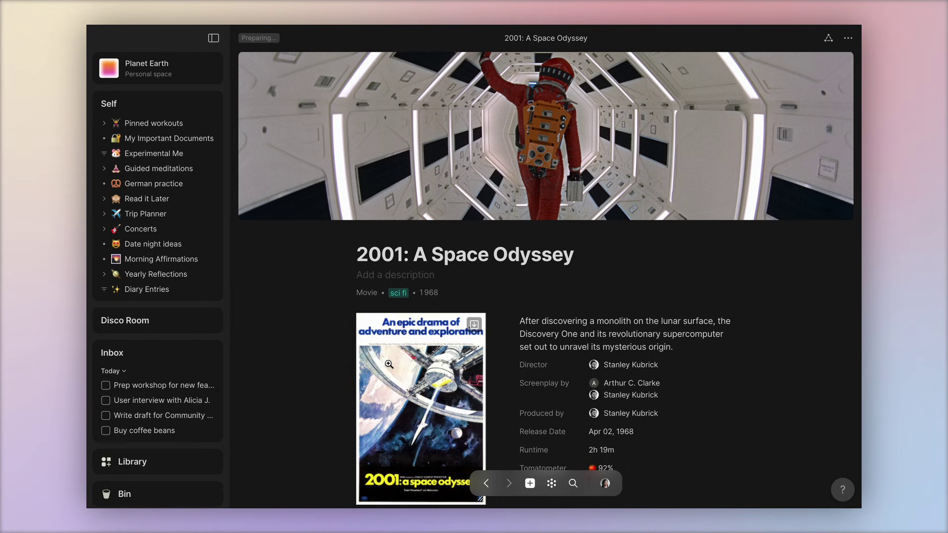
pyautogui.click(487, 483)
pyautogui.click(487, 483)
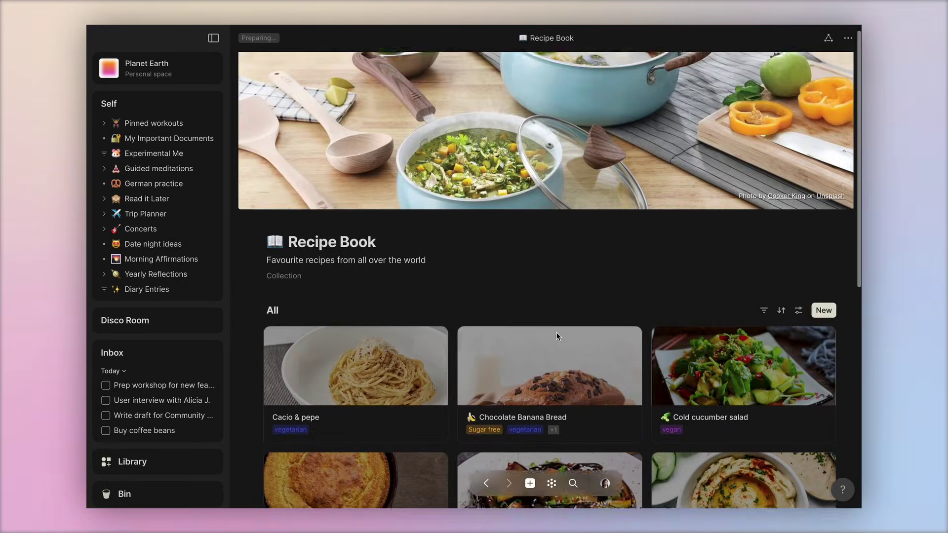
pyautogui.scroll(-5, 557, 336)
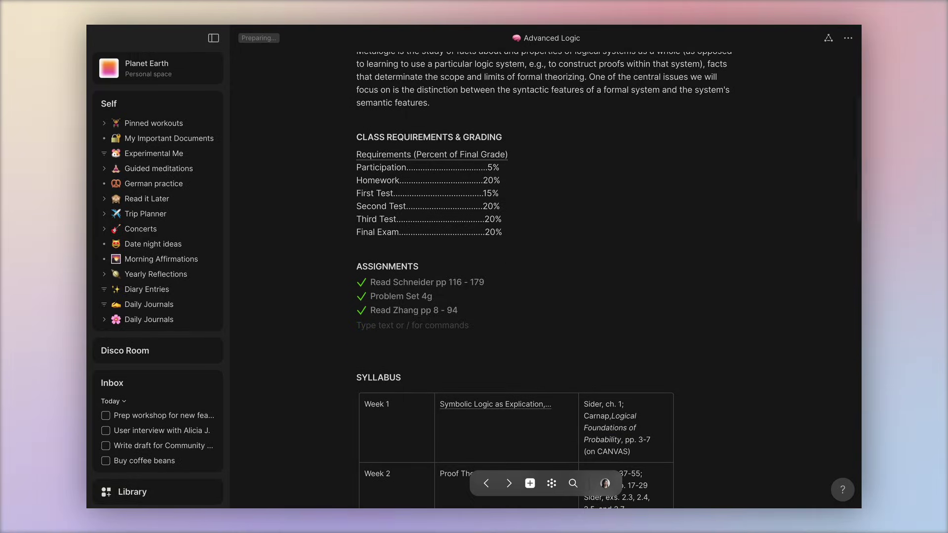
pyautogui.write('/task')
# - Add task Problem Set 5g under ASSIGNMENTS with a due date and To Do status
pyautogui.press('Return')
pyautogui.write('Pro')
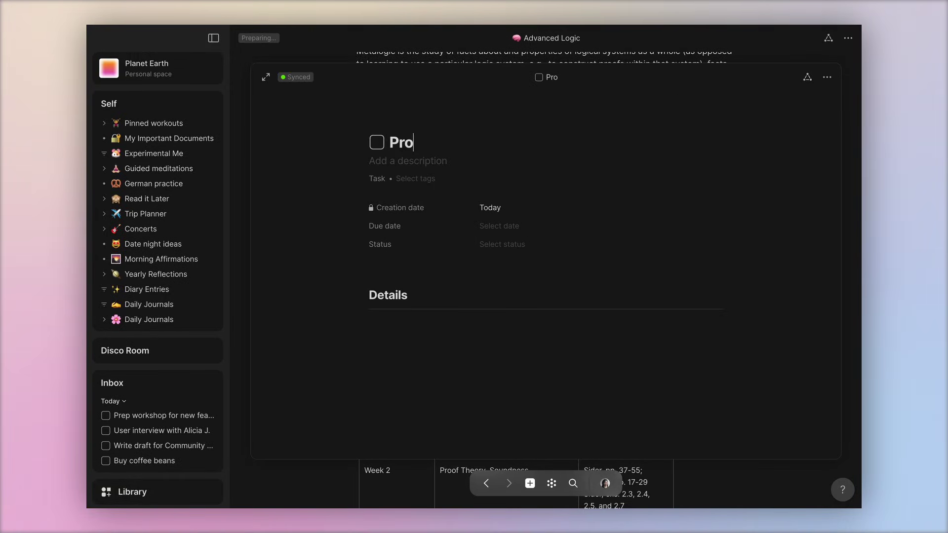
pyautogui.write('bg')
pyautogui.press('Tab')
pyautogui.press('Return')
pyautogui.click(511, 245)
pyautogui.click(491, 262)
pyautogui.click(245, 286)
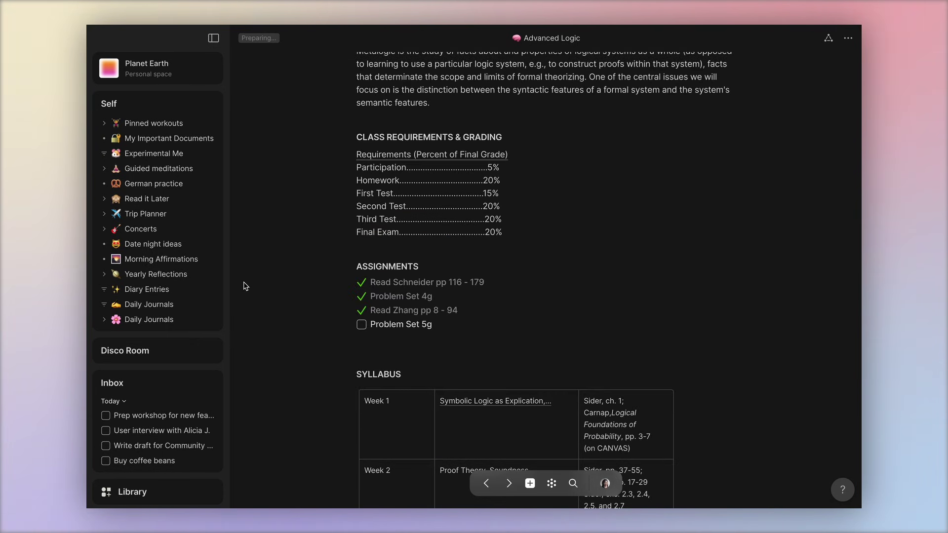
# - Drag Problem Set 5g to In Progress, then tick it, workshop prep and user interview
pyautogui.click(125, 384)
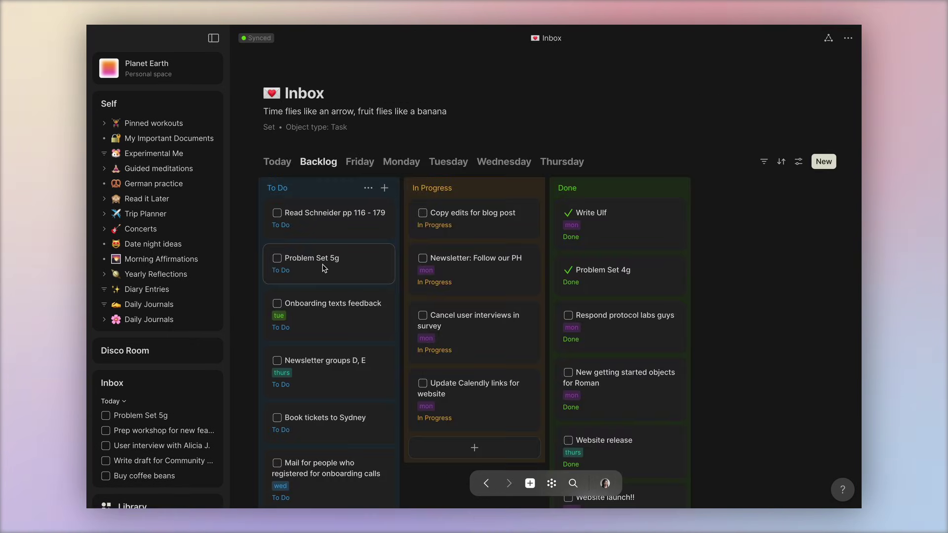
pyautogui.moveTo(316, 268); pyautogui.dragTo(420, 244)
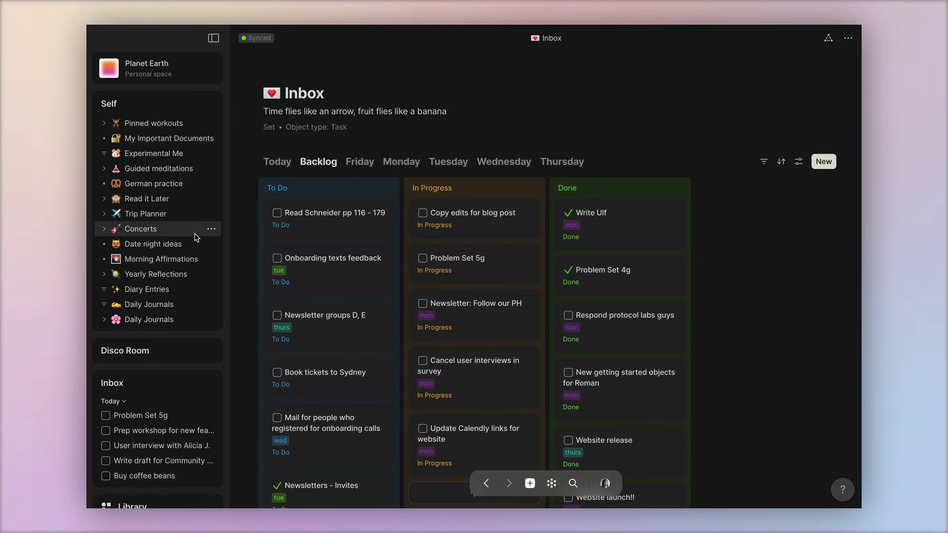
pyautogui.click(147, 289)
pyautogui.click(119, 387)
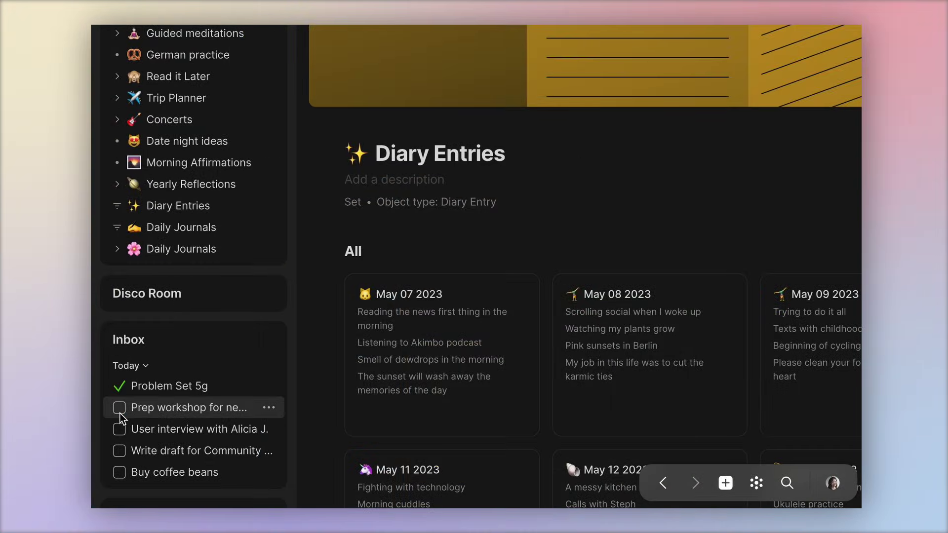
pyautogui.click(119, 409)
pyautogui.click(121, 430)
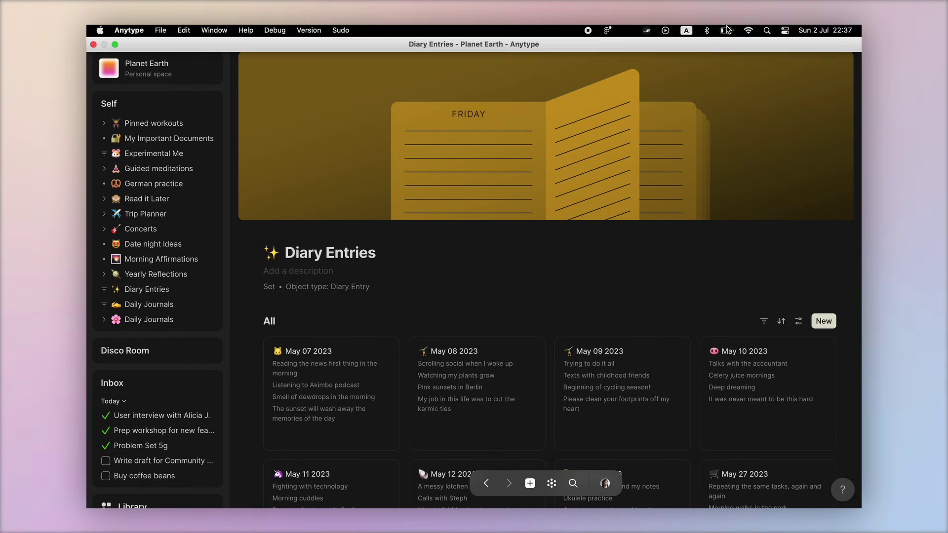
# - Switch Wi-Fi off from the macOS menu bar
pyautogui.click(746, 32)
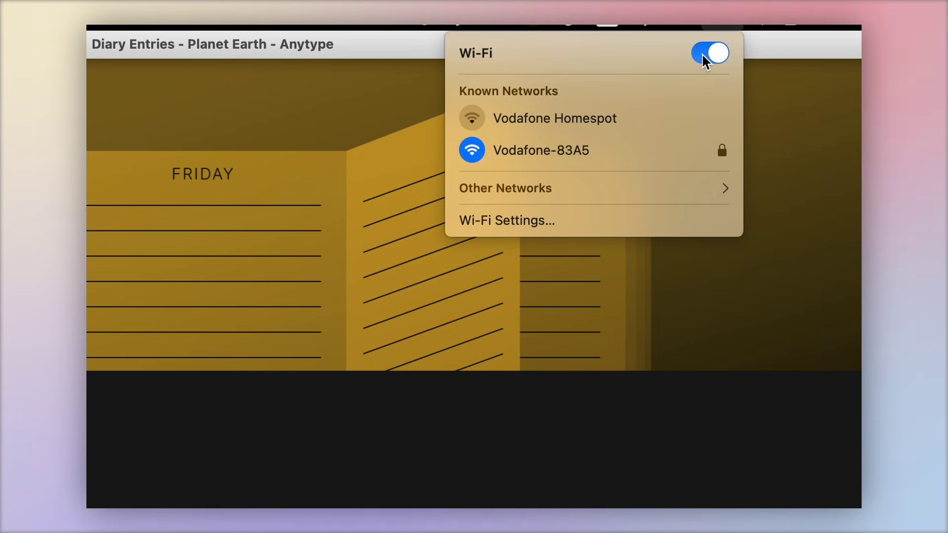
pyautogui.click(710, 54)
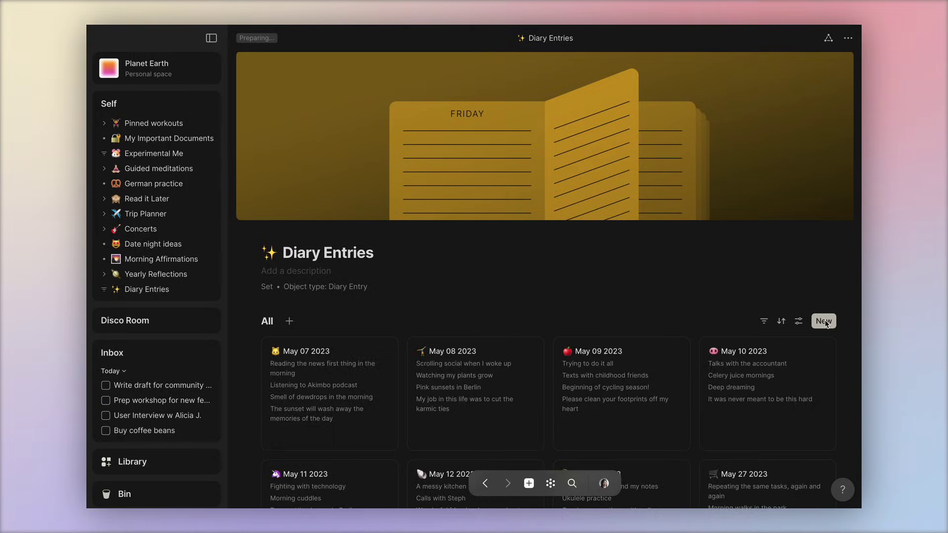
# - Create the Jun 26 2023 entry with a subheading and a widened Photo of the day column
pyautogui.click(824, 322)
pyautogui.write('J')
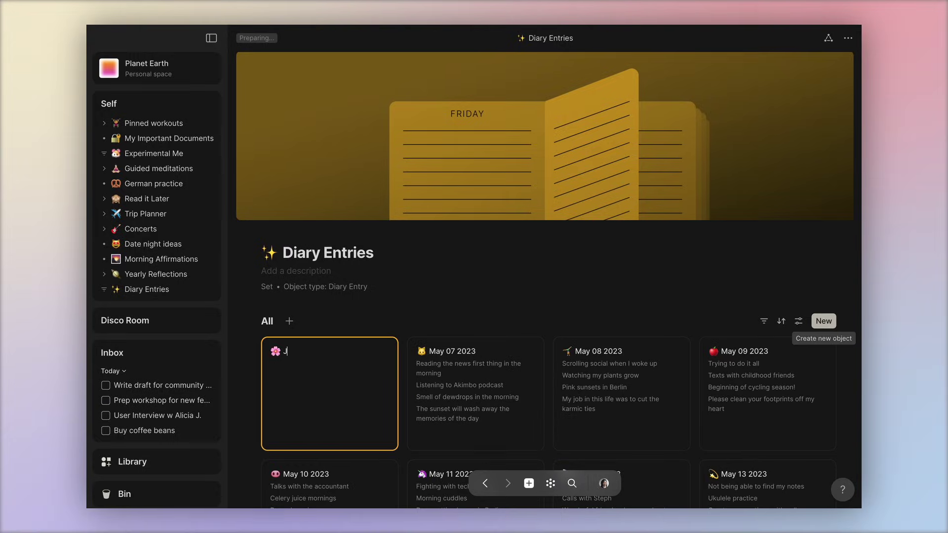
pyautogui.write('3')
pyautogui.click(381, 392)
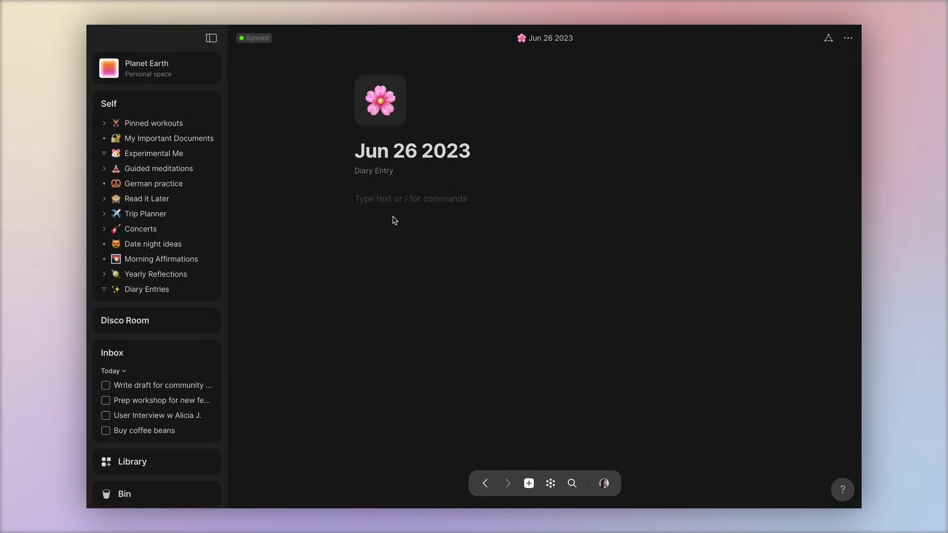
pyautogui.write('/')
pyautogui.press('Down')
pyautogui.press('Down')
pyautogui.press('Down')
pyautogui.press('Down')
pyautogui.press('Down')
pyautogui.press('Down')
pyautogui.press('Down')
pyautogui.press('Down')
pyautogui.press('Down')
pyautogui.press('Down')
pyautogui.press('Down')
pyautogui.press('Down')
pyautogui.press('Down')
pyautogui.press('Down')
pyautogui.press('Down')
pyautogui.write('h')
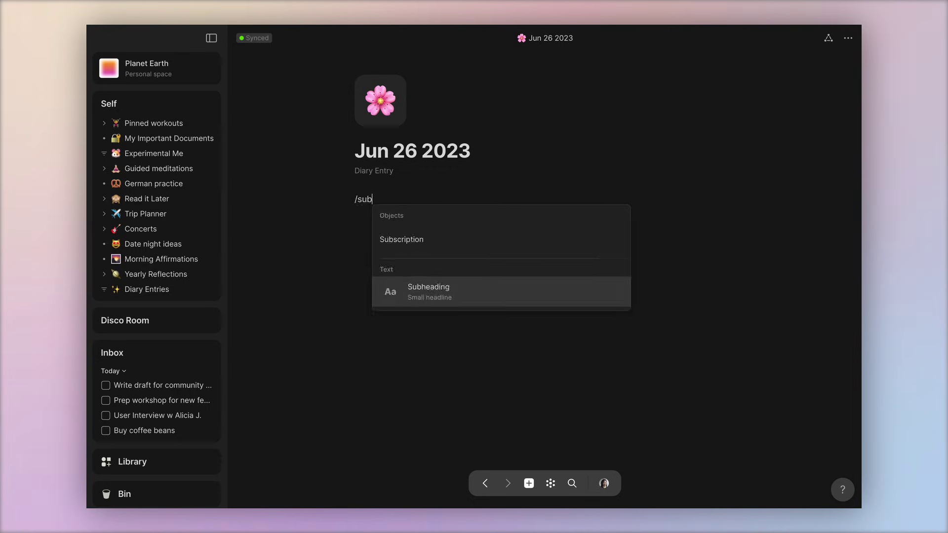
pyautogui.press('Return')
pyautogui.write("One thing I'm grateful for:")
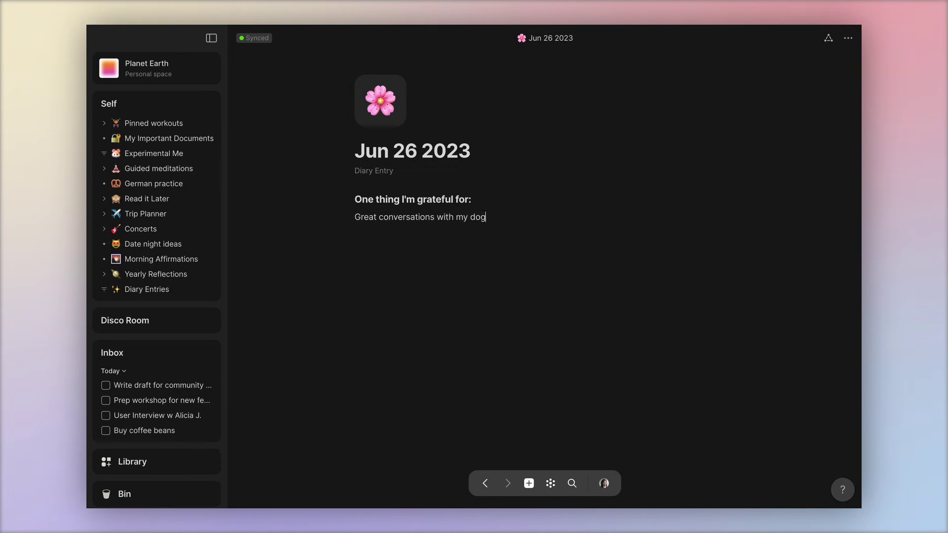
pyautogui.moveTo(348, 391); pyautogui.dragTo(610, 244)
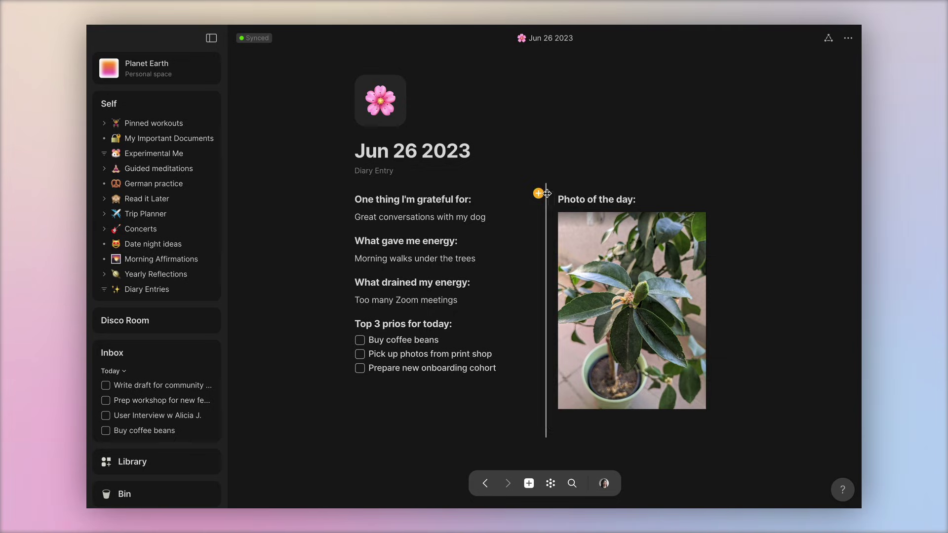
pyautogui.moveTo(546, 193); pyautogui.dragTo(530, 194)
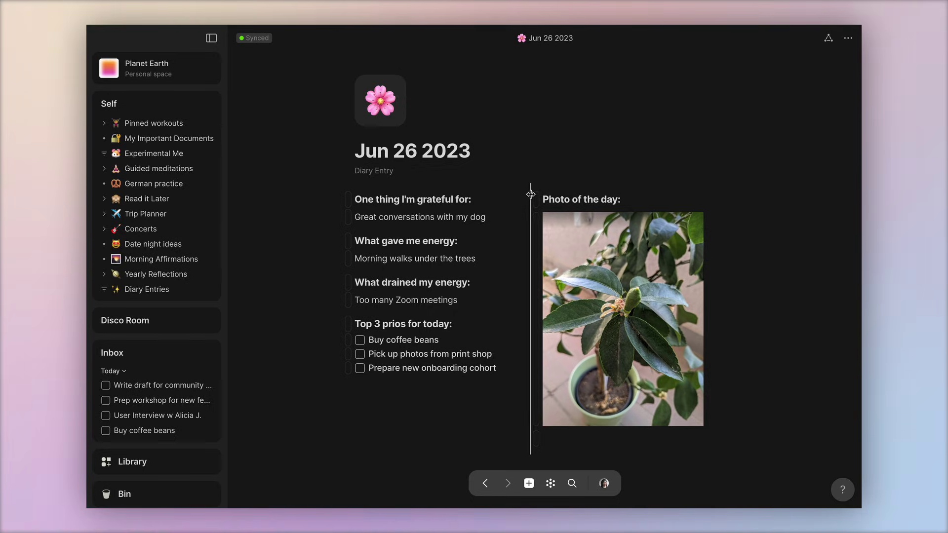
# - View the Jun 26 2023 entry's graph and Flow links, then open account settings
pyautogui.click(549, 485)
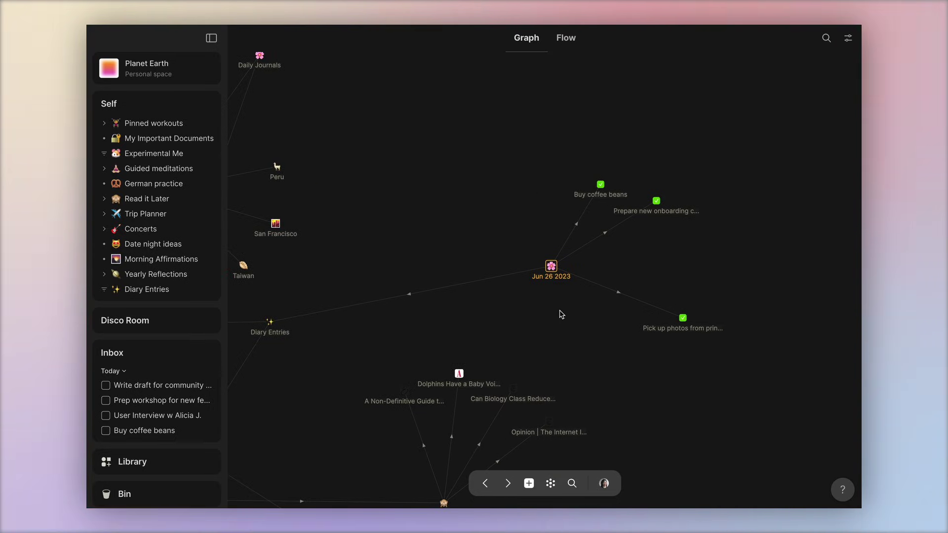
pyautogui.click(569, 41)
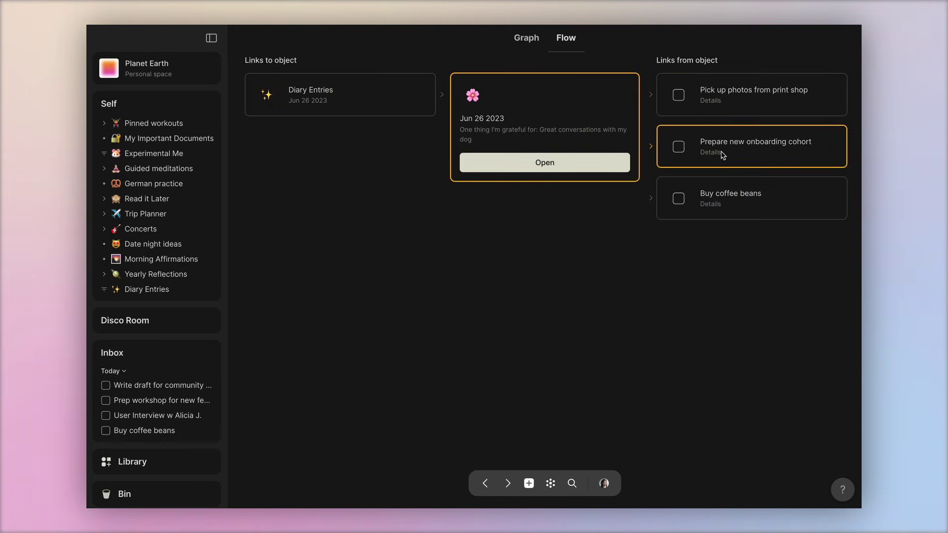
pyautogui.click(603, 484)
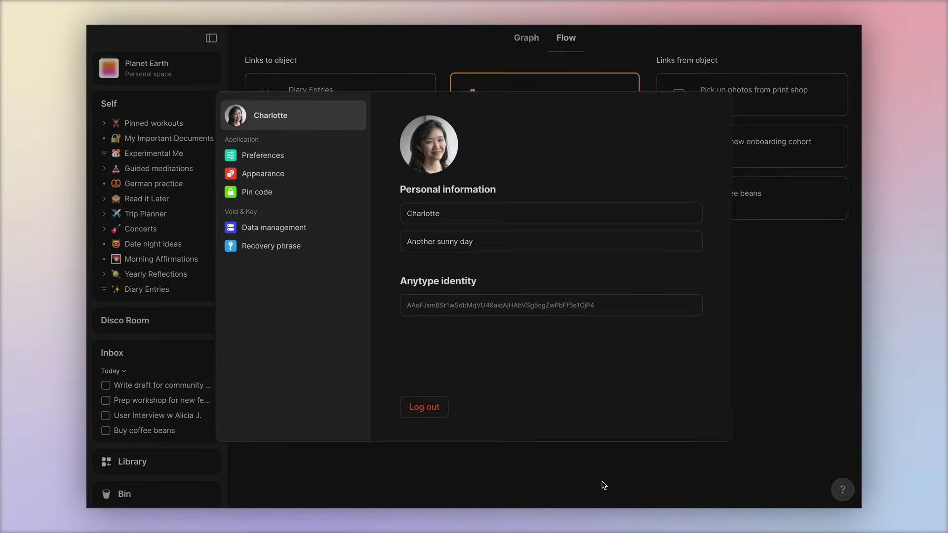
# - Open the Recovery phrase screen and read More info about end-to-end encryption
pyautogui.click(276, 243)
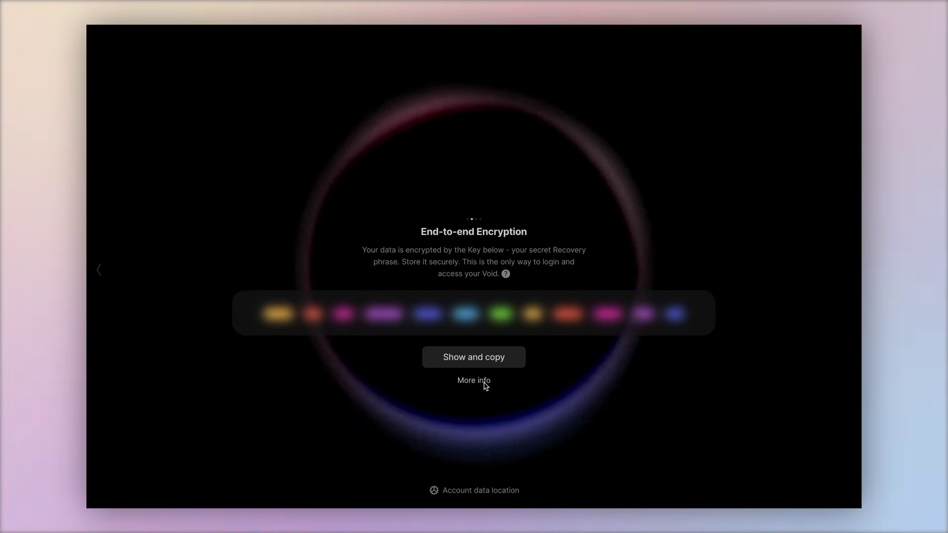
pyautogui.click(481, 381)
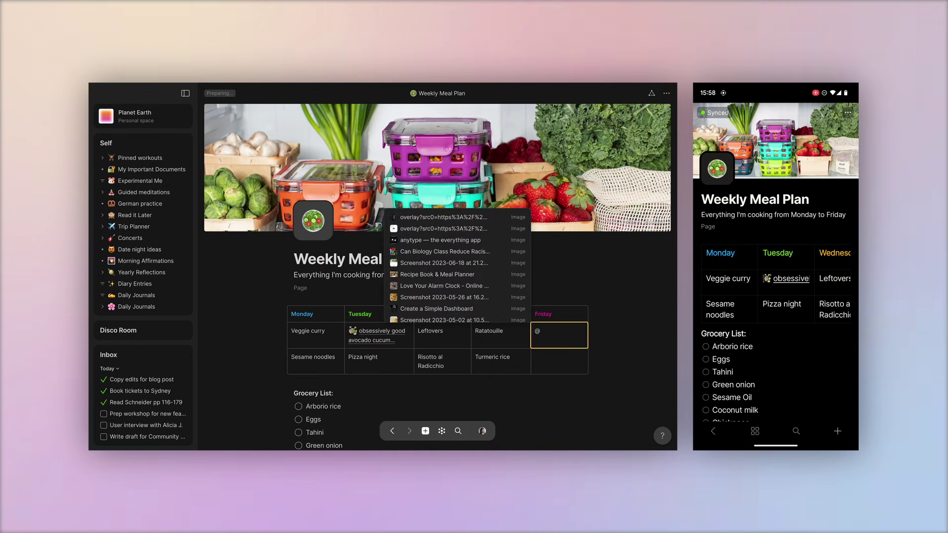
# - Put Garlicky Eggplant and Takeout Night in Friday's cells and check off Tahini
pyautogui.press('Return')
pyautogui.press('Down')
pyautogui.write('Take')
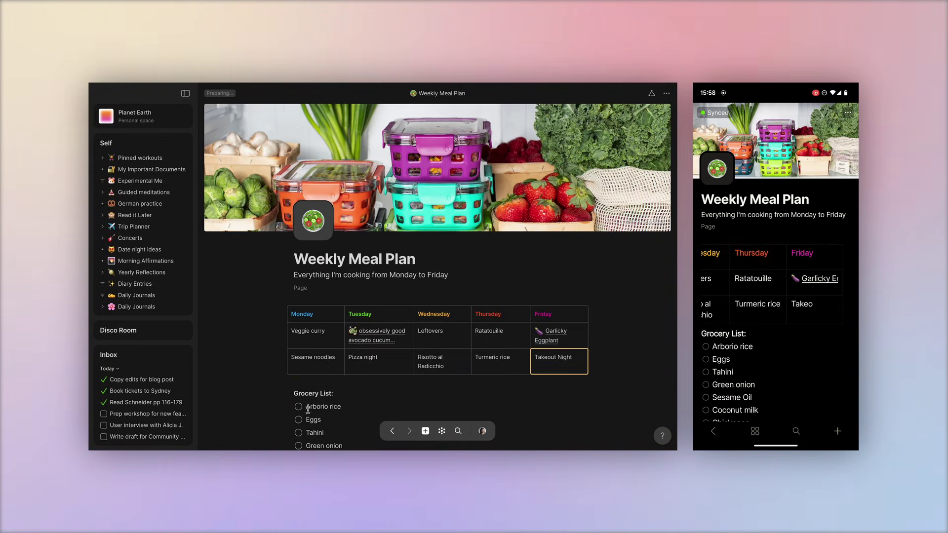
pyautogui.click(298, 433)
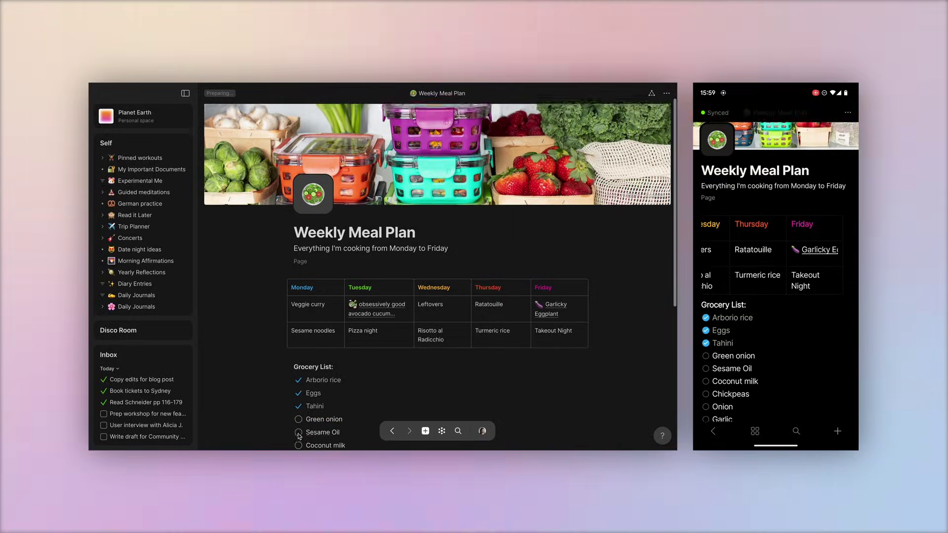